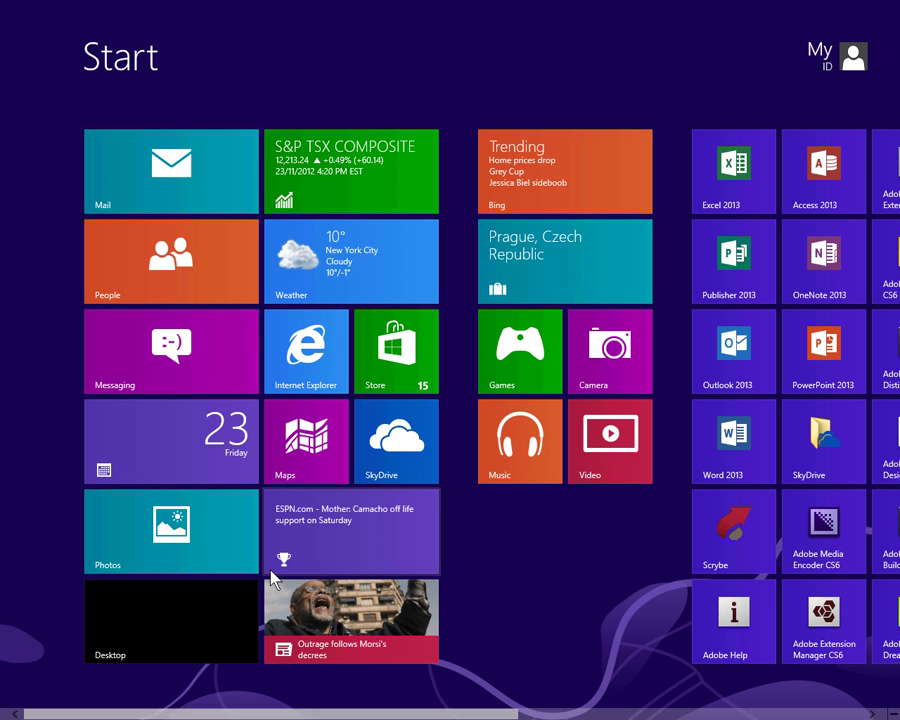
Step: Go from the Start screen to the desktop and bring up the Settings pane
click(177, 625)
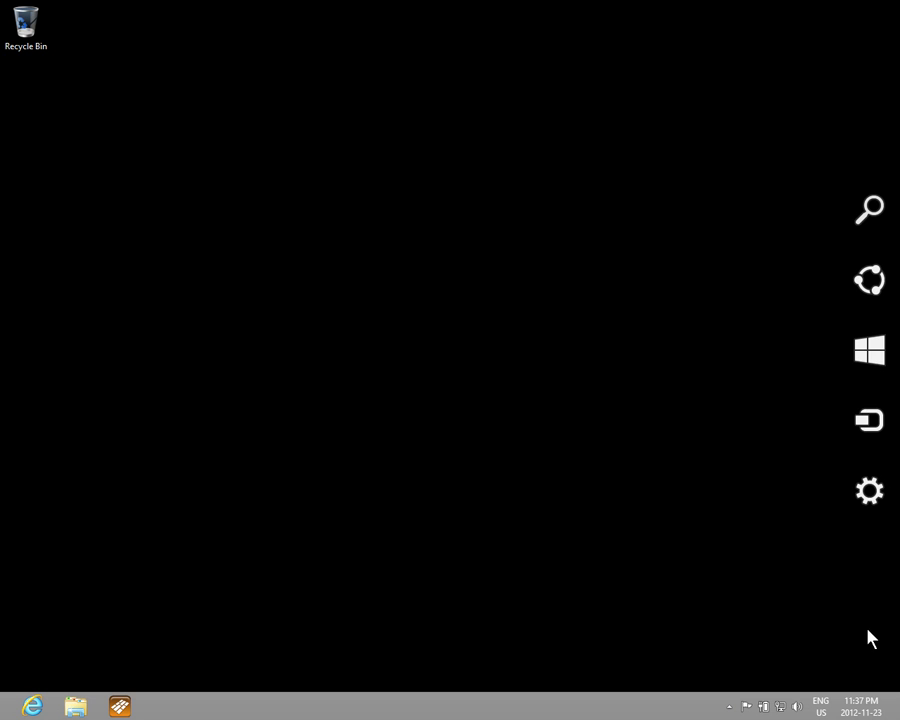
click(864, 497)
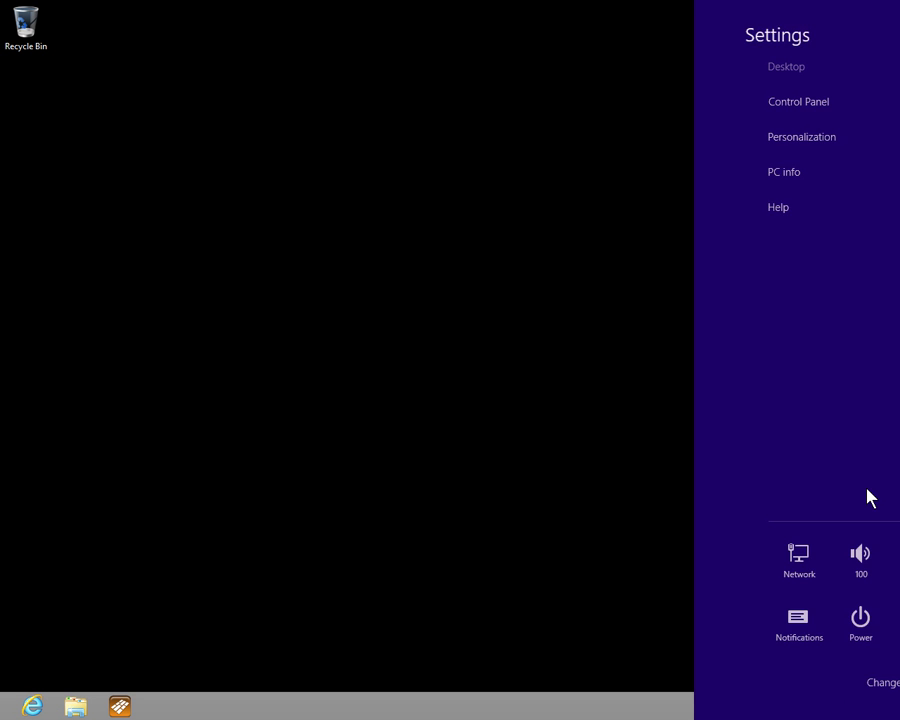
Step: Open Control Panel and switch its view to Category, then back to Small icons
click(709, 115)
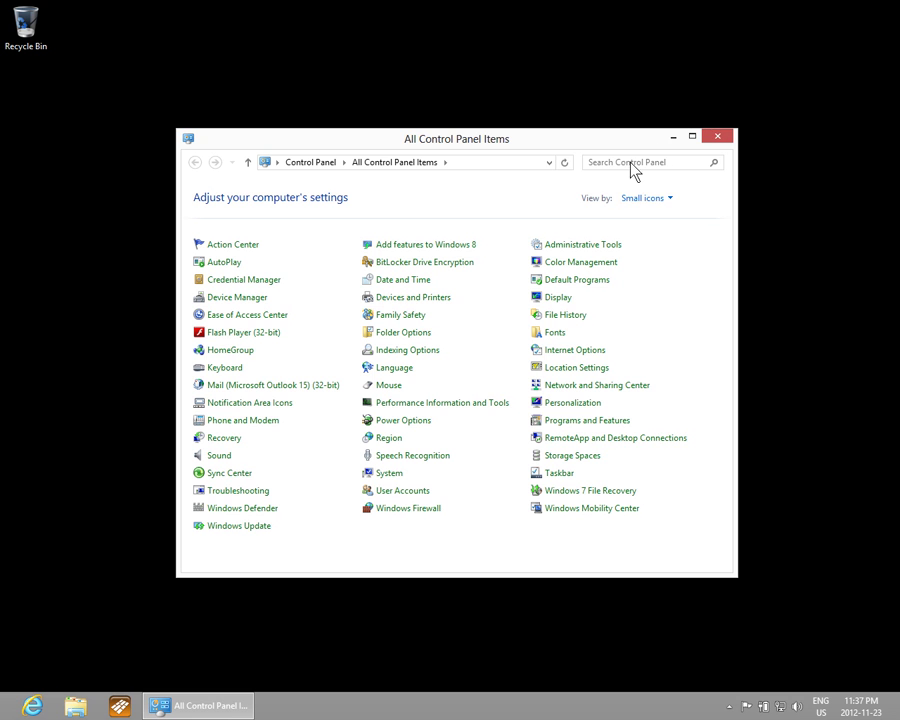
click(640, 200)
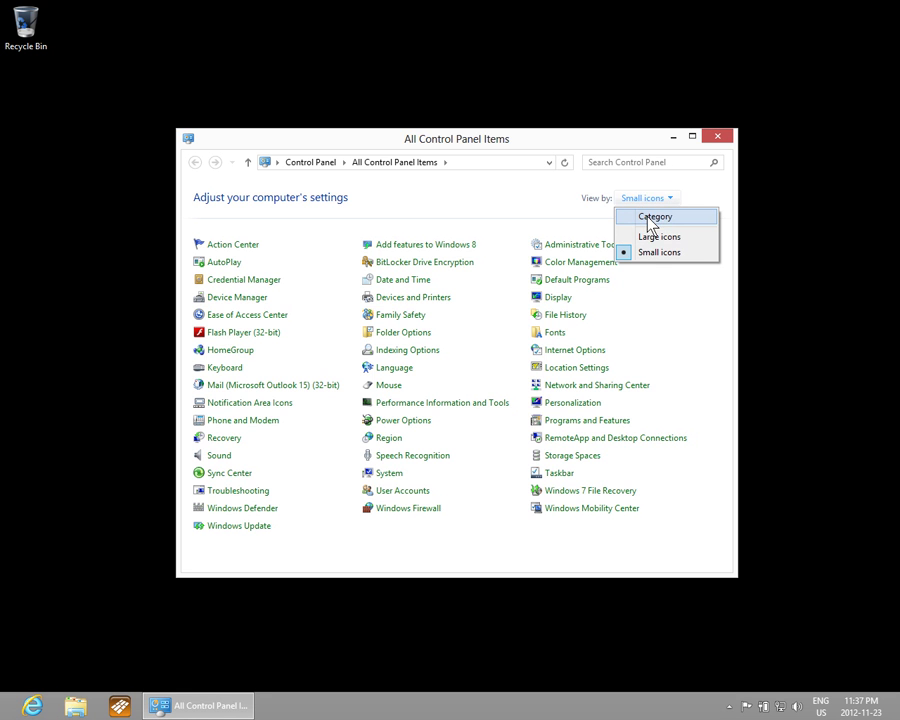
click(650, 218)
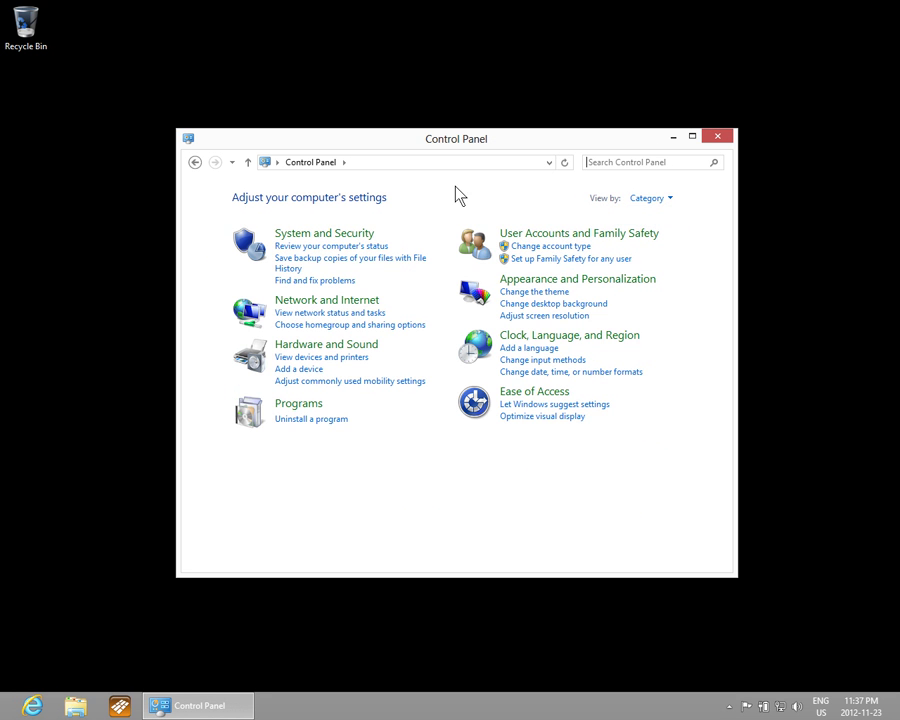
click(646, 201)
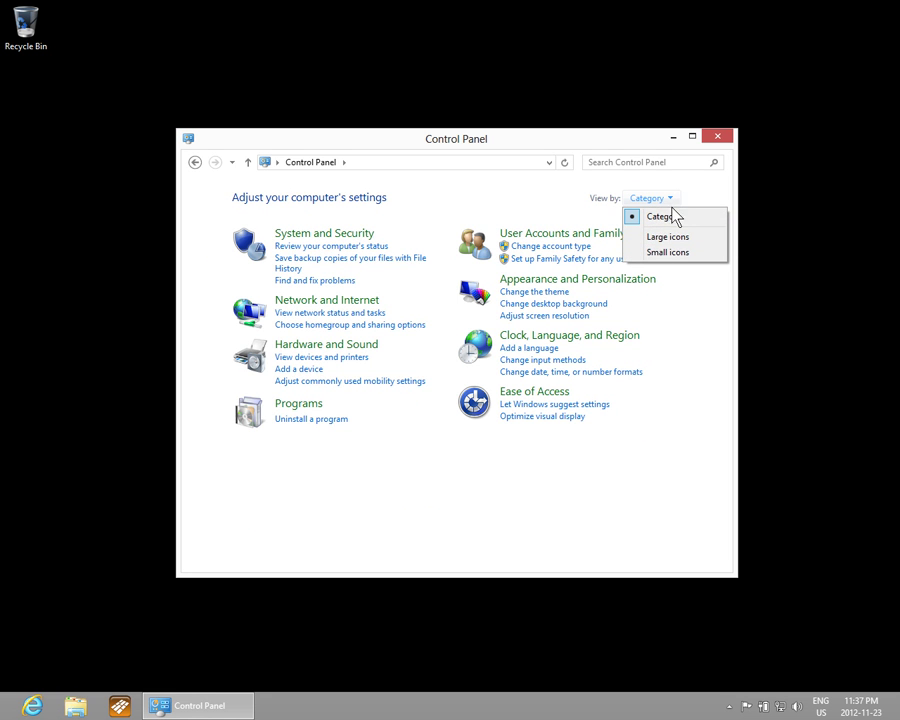
click(672, 254)
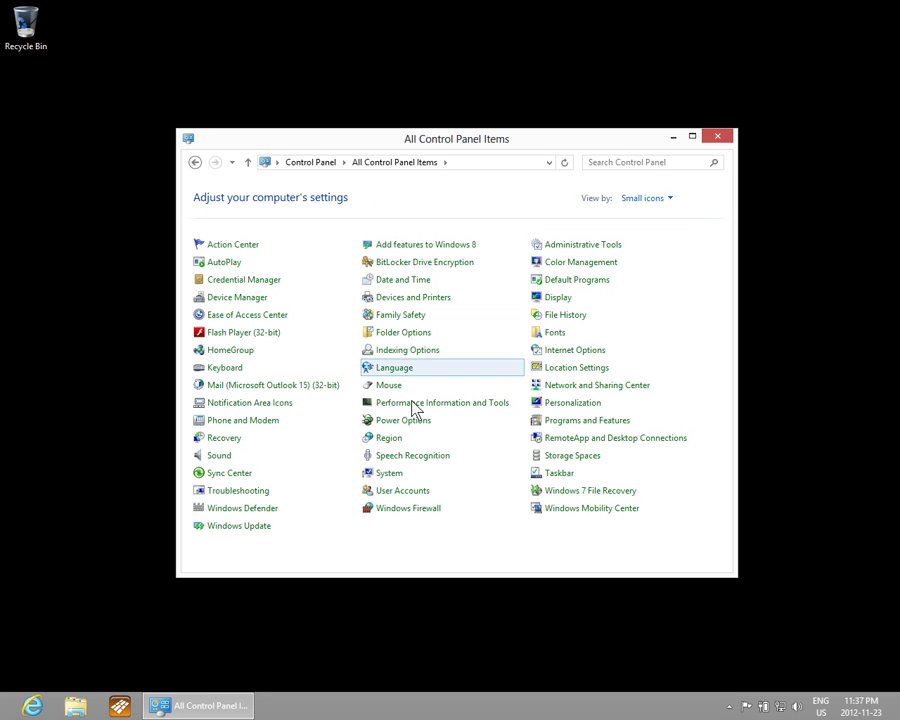
Step: Open System's advanced settings and move the System Properties dialog up and right
click(385, 476)
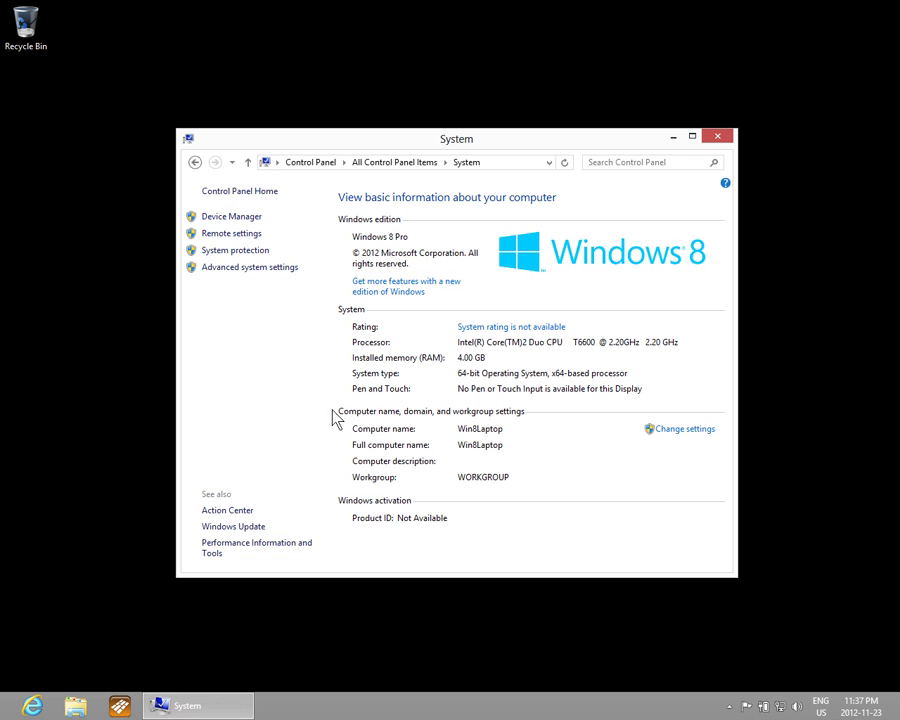
click(235, 268)
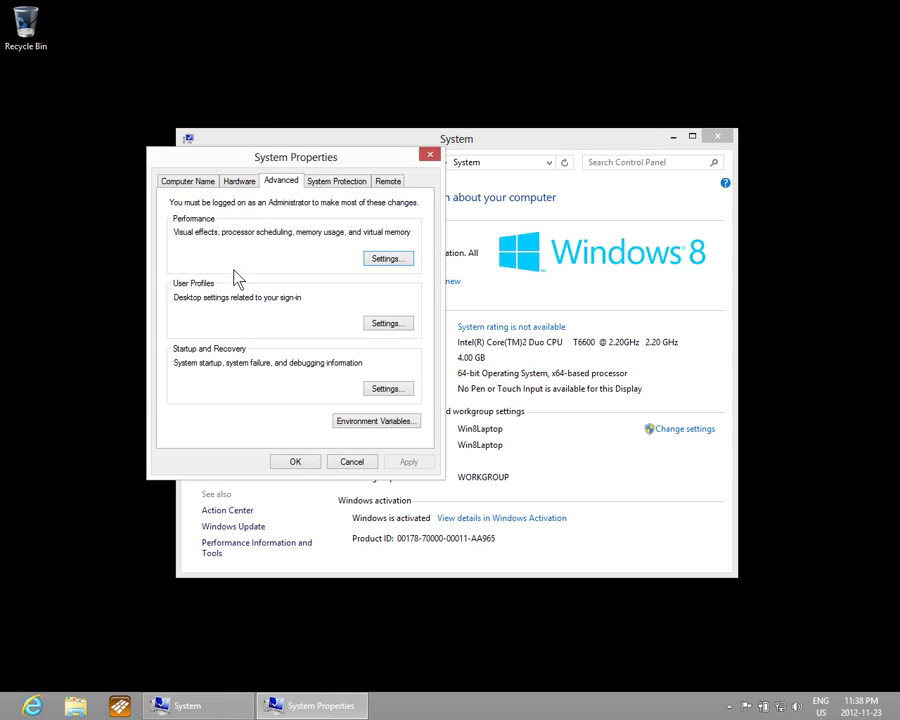
drag(300, 157, 385, 60)
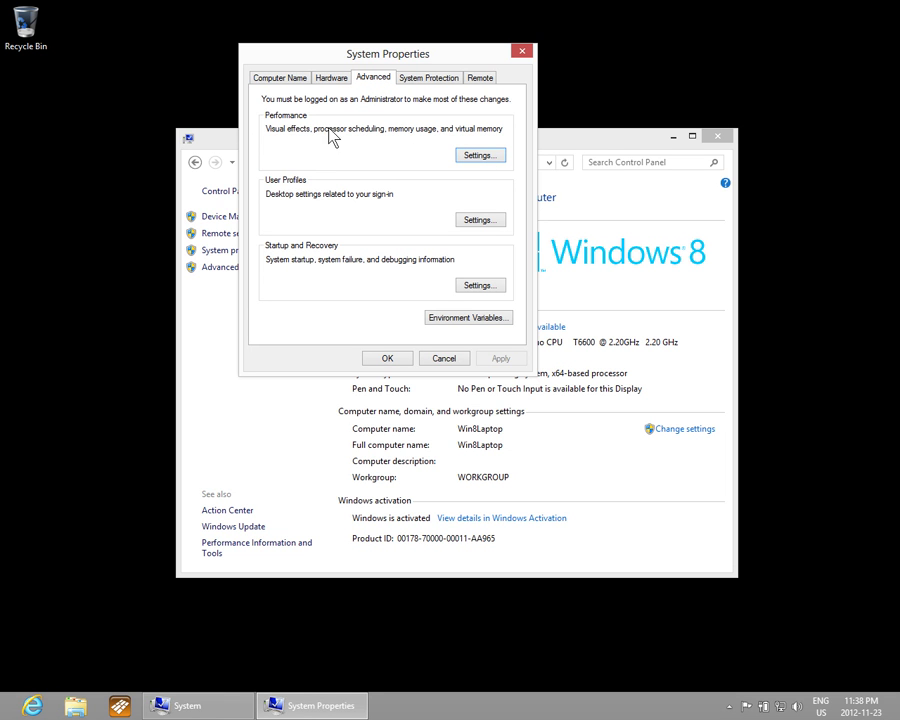
Step: Open the Virtual Memory dialog from the Advanced tab of Performance Options
click(477, 157)
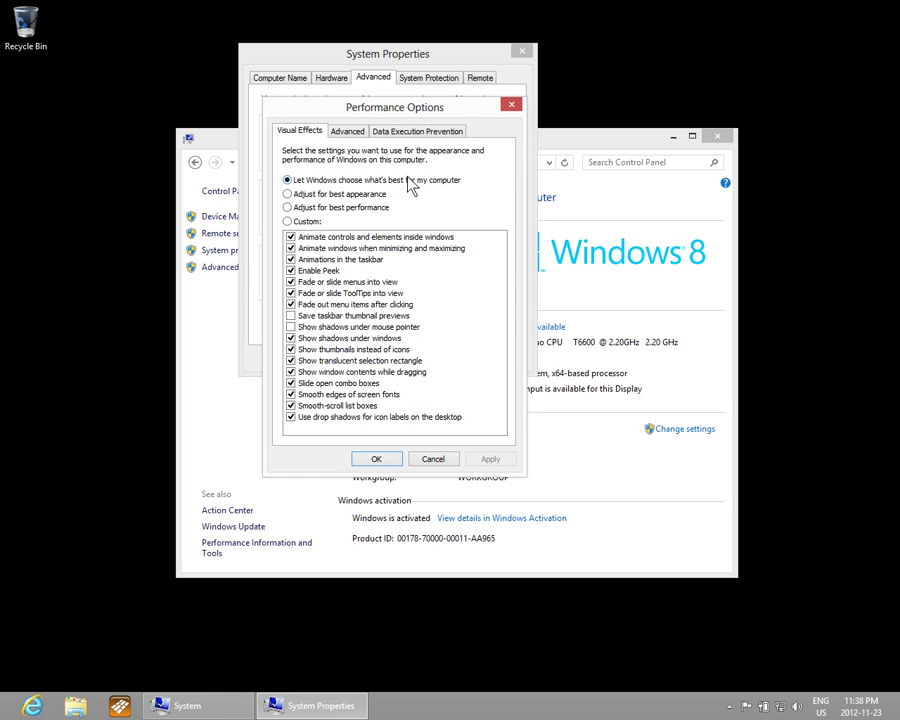
click(347, 134)
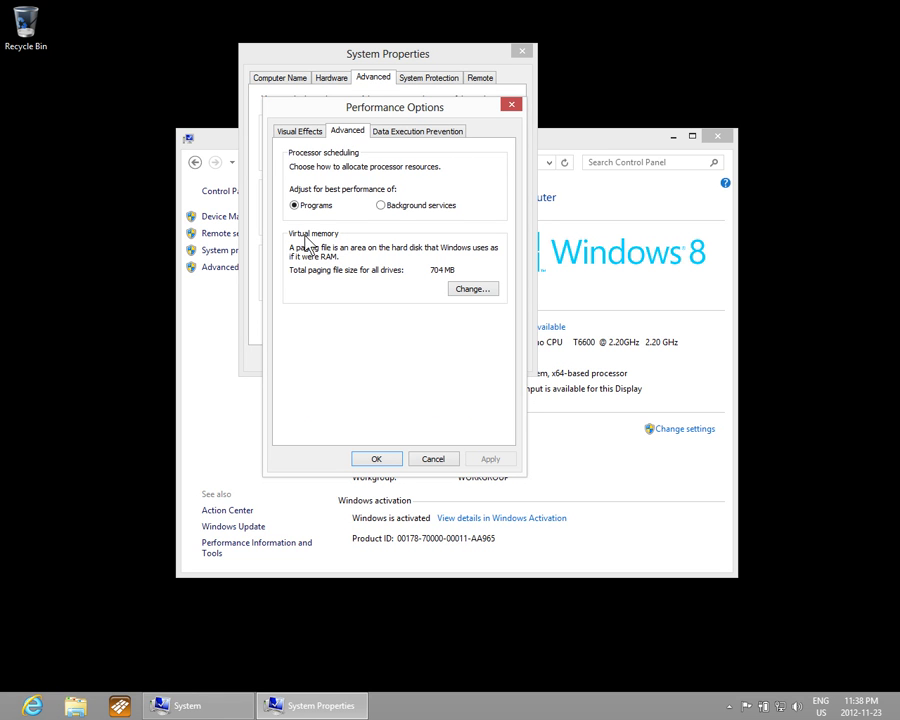
click(474, 290)
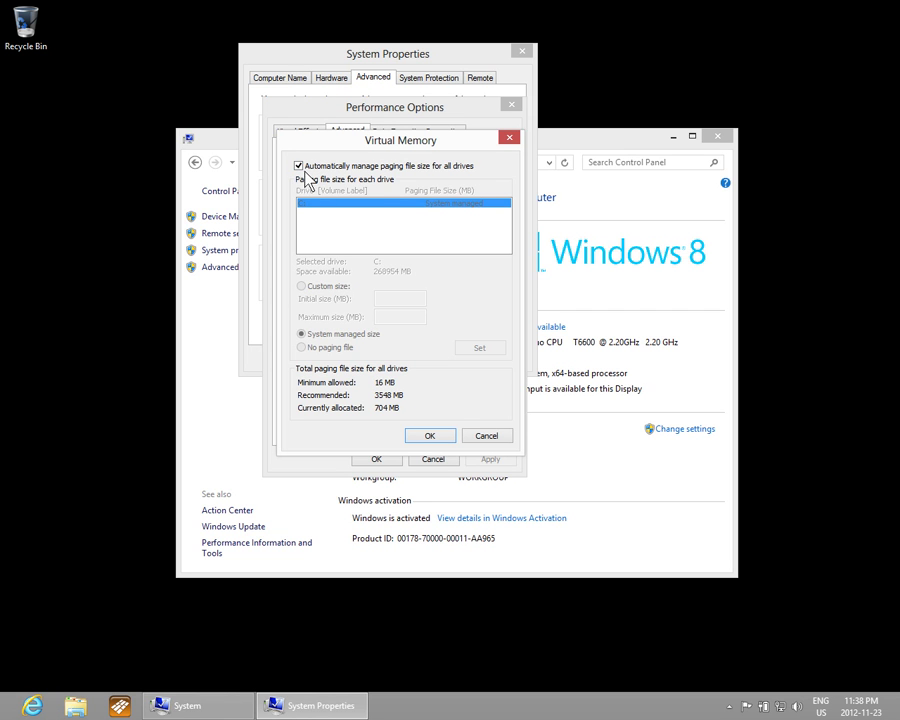
Step: Replace automatic paging with a custom 3548 MB initial, 7096 MB maximum size on C:
click(298, 166)
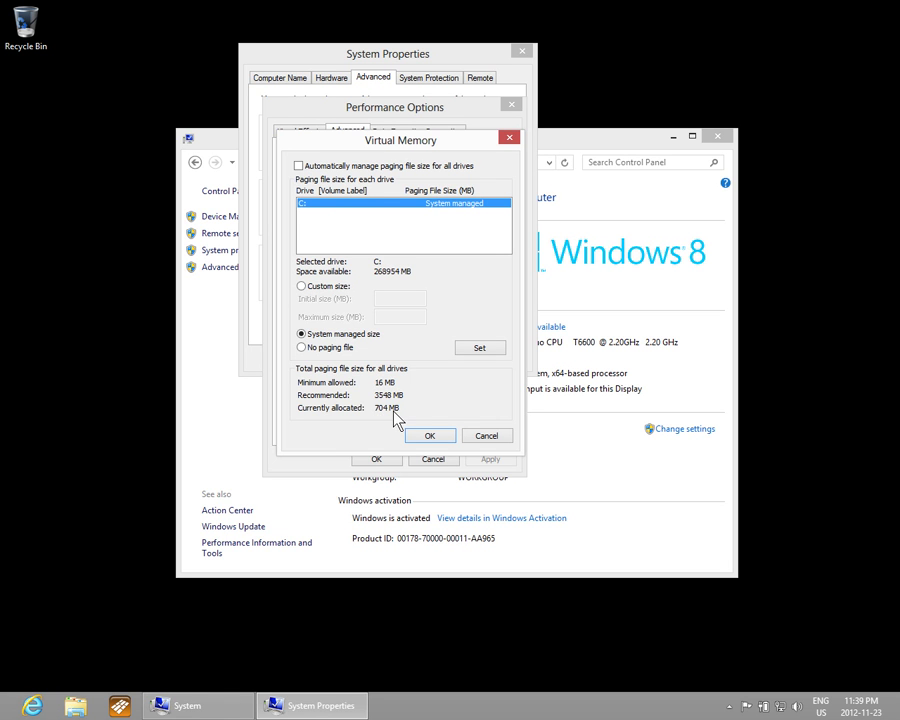
click(301, 287)
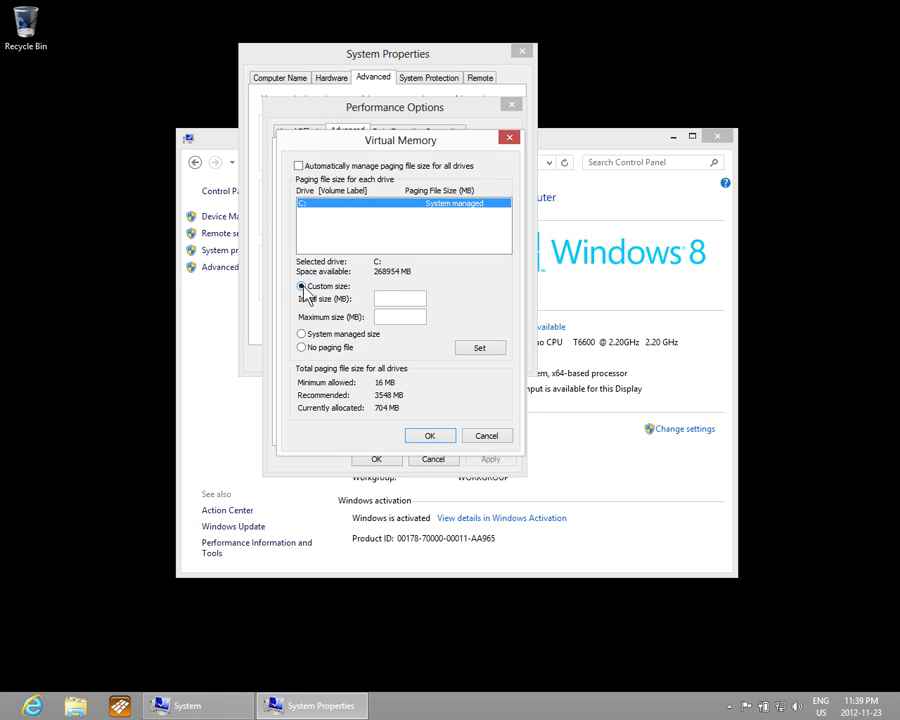
click(384, 298)
text(35)
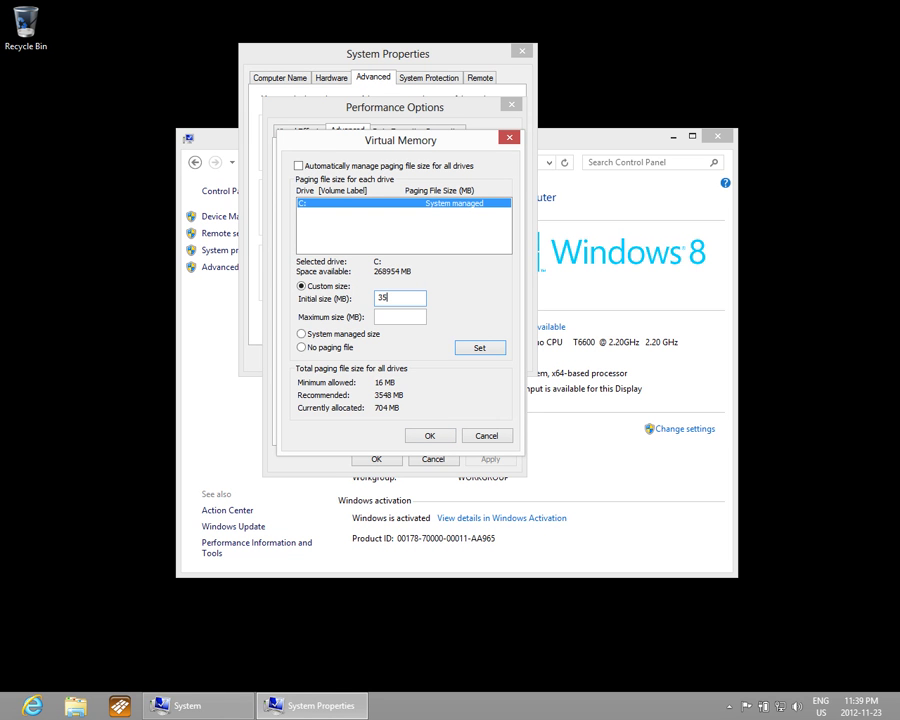
text(48)
click(405, 318)
text(70)
text(96)
click(474, 350)
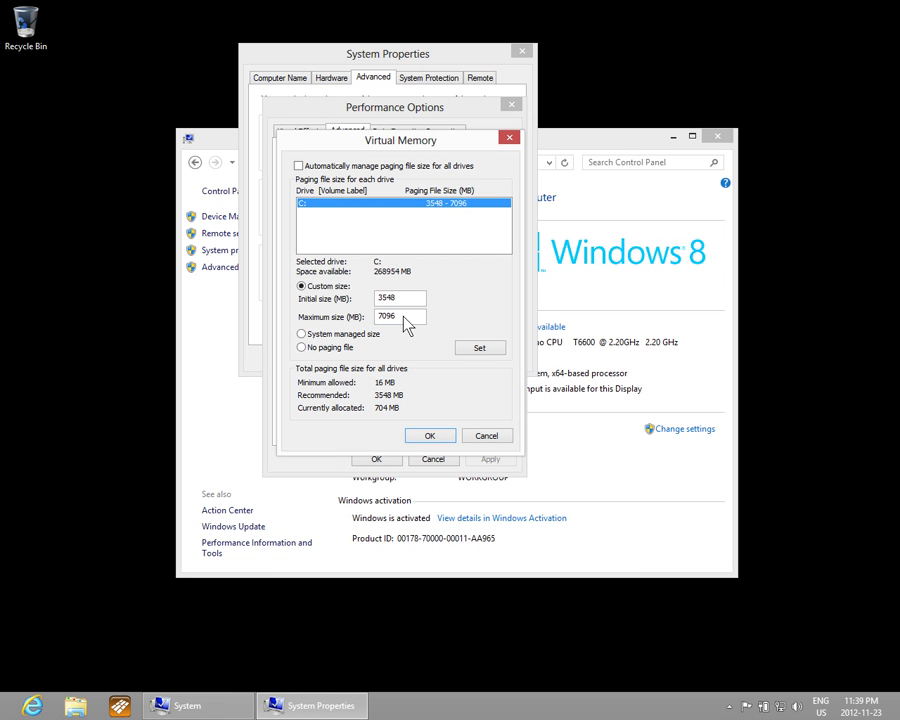
Step: Confirm the Virtual Memory changes and acknowledge the restart-required notice
click(430, 440)
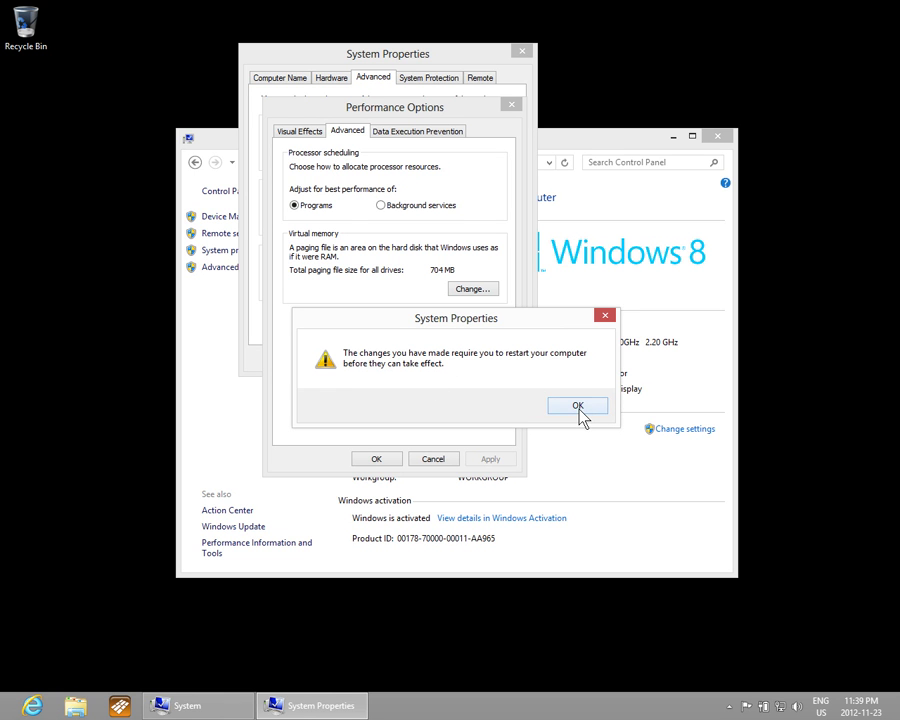
click(579, 410)
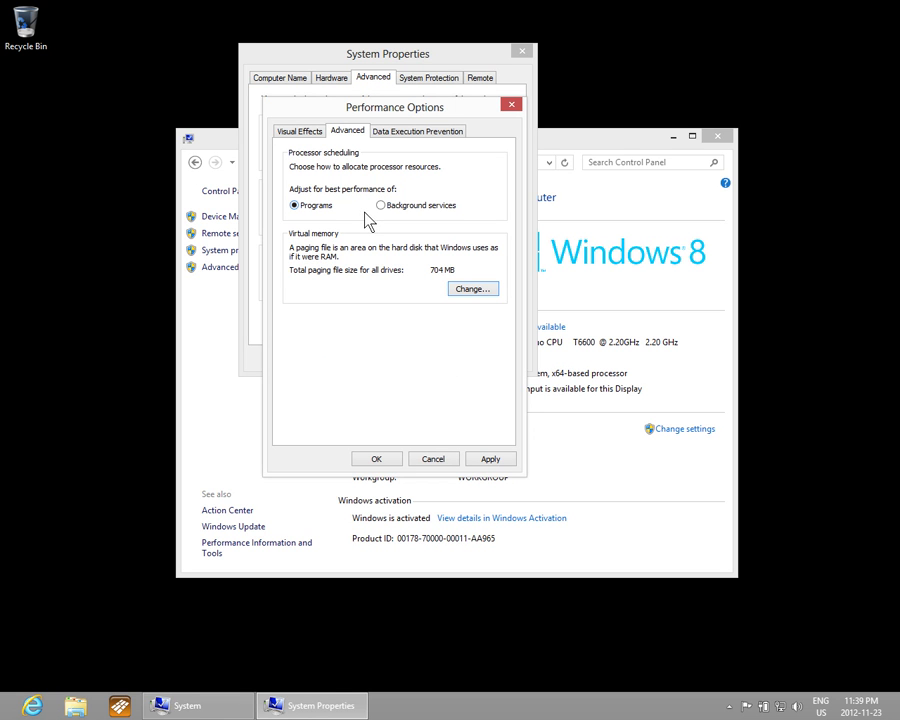
Step: Apply best performance, re-enabling only smooth screen font edges and thumbnails instead of icons
click(297, 134)
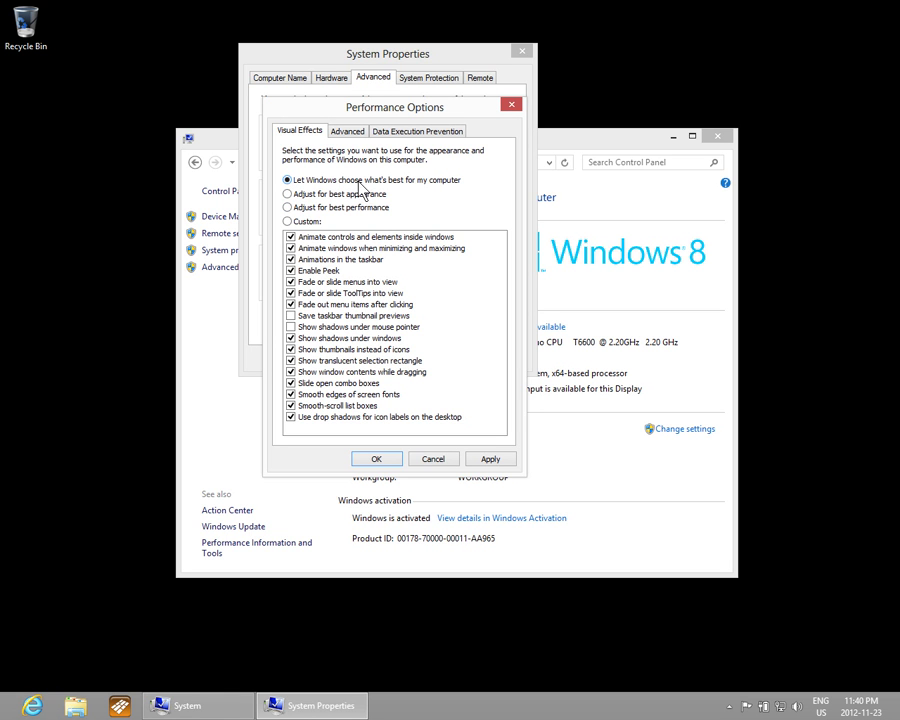
click(288, 207)
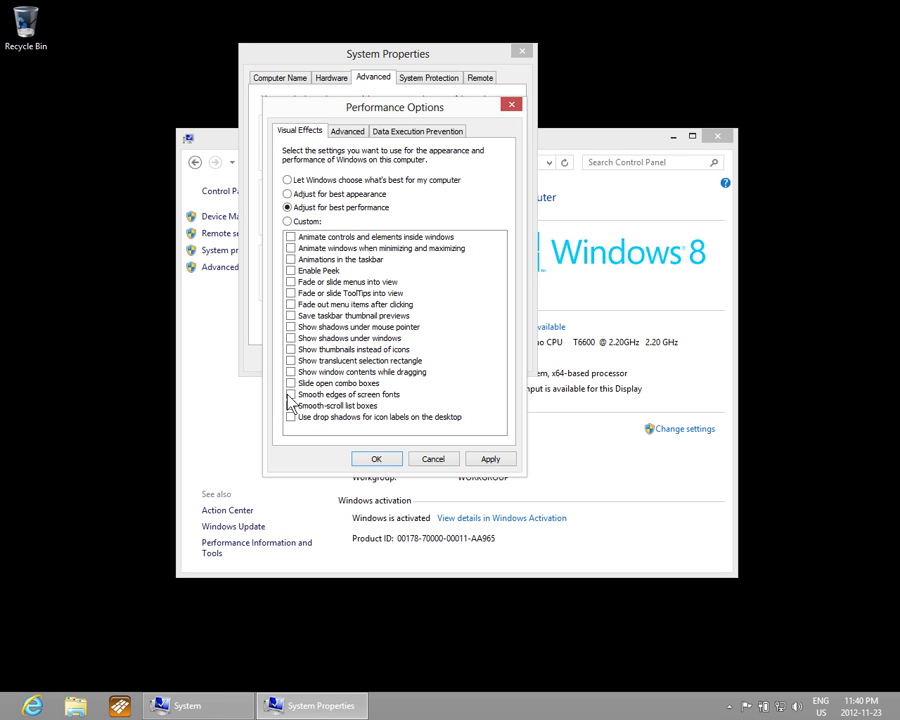
click(291, 395)
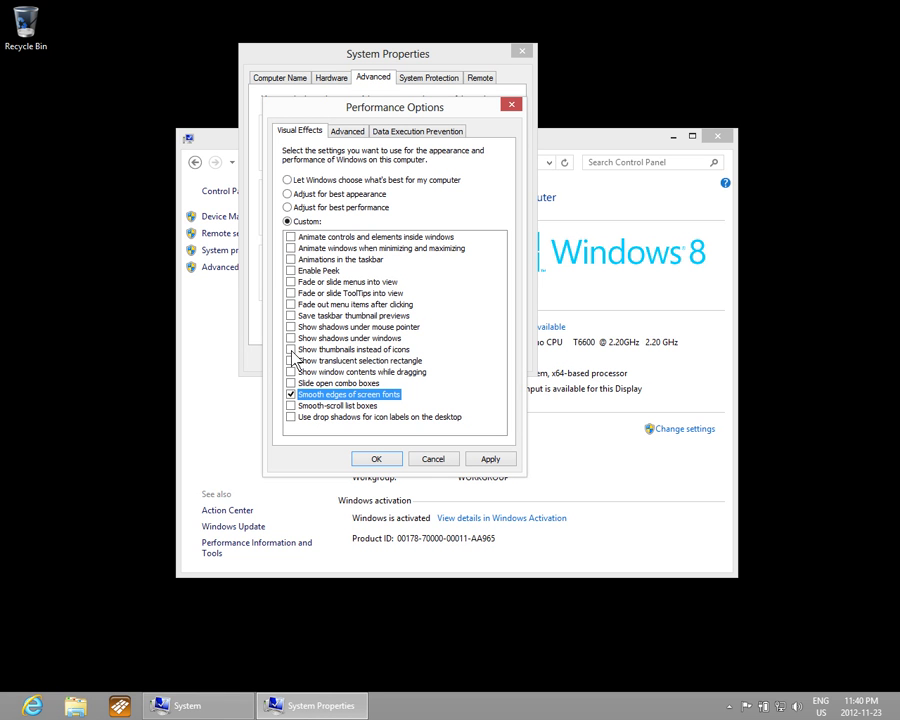
click(322, 350)
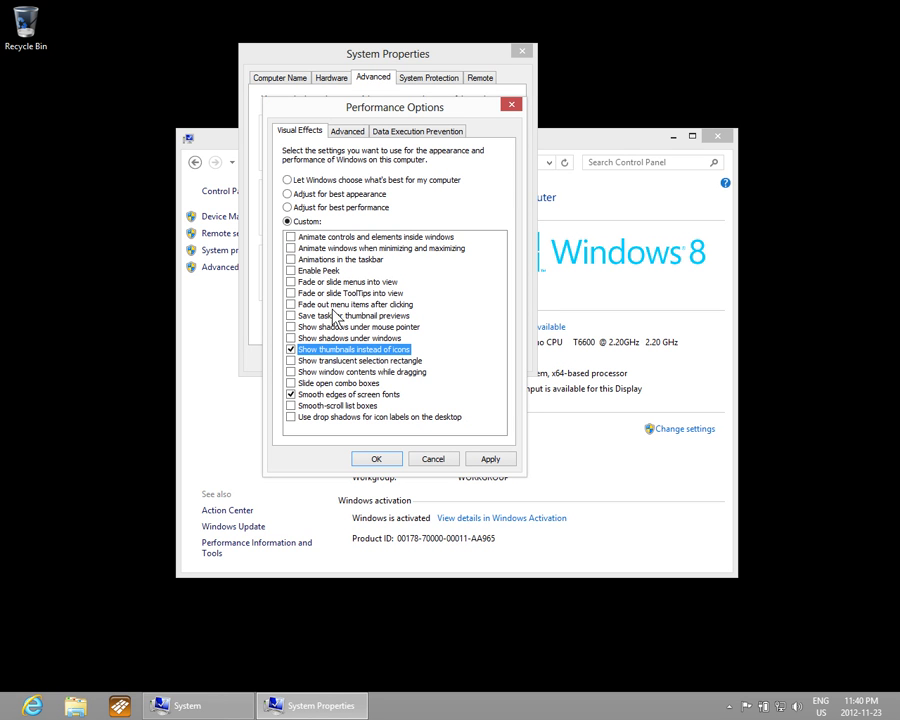
Step: Confirm Performance Options and System Properties, choose Restart Later, and close the System window
click(376, 460)
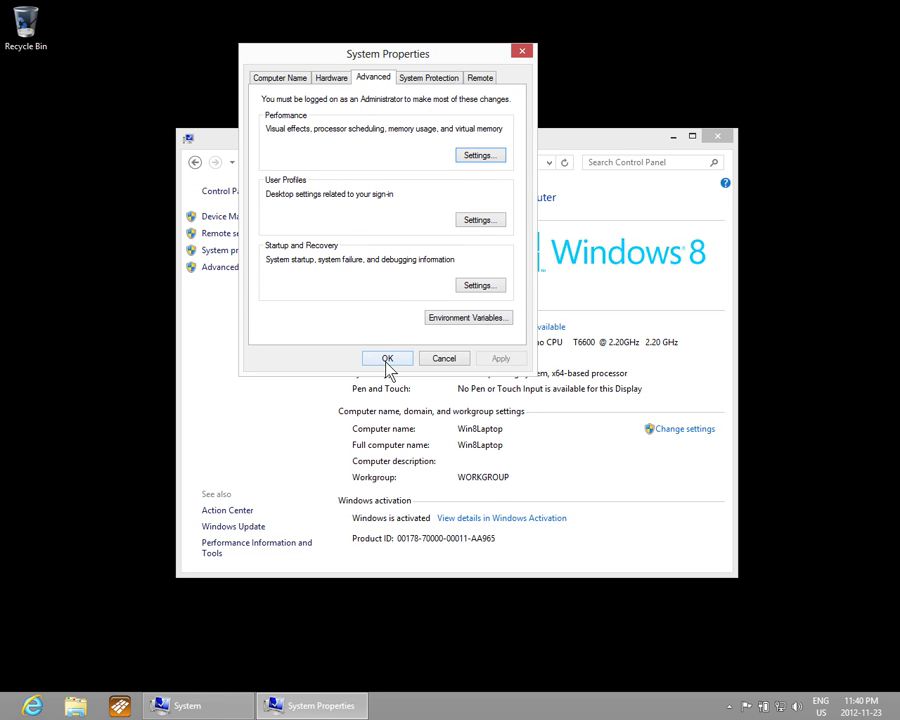
click(386, 362)
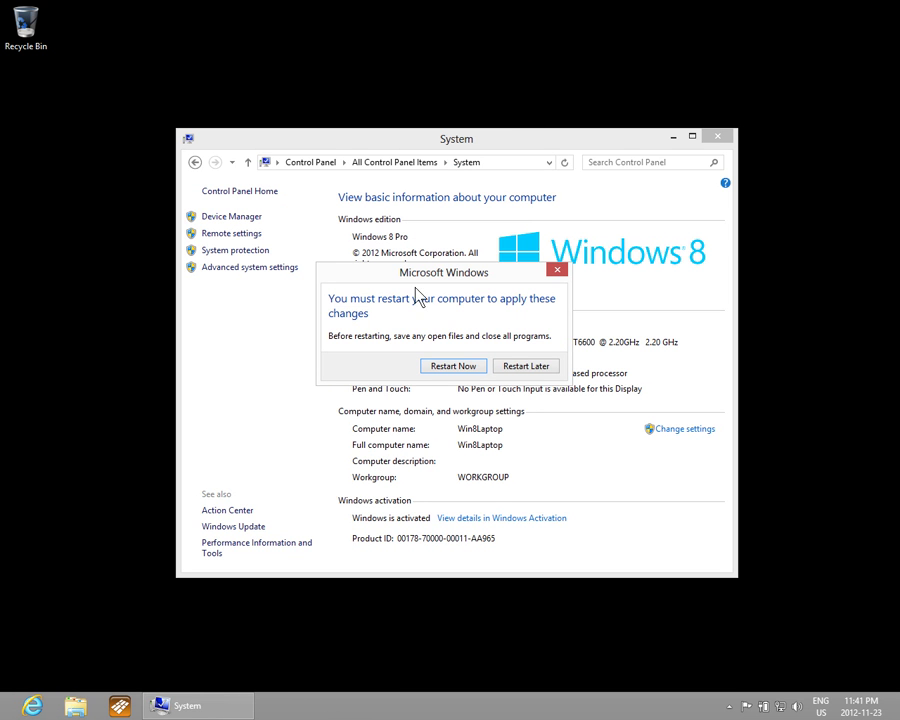
click(525, 367)
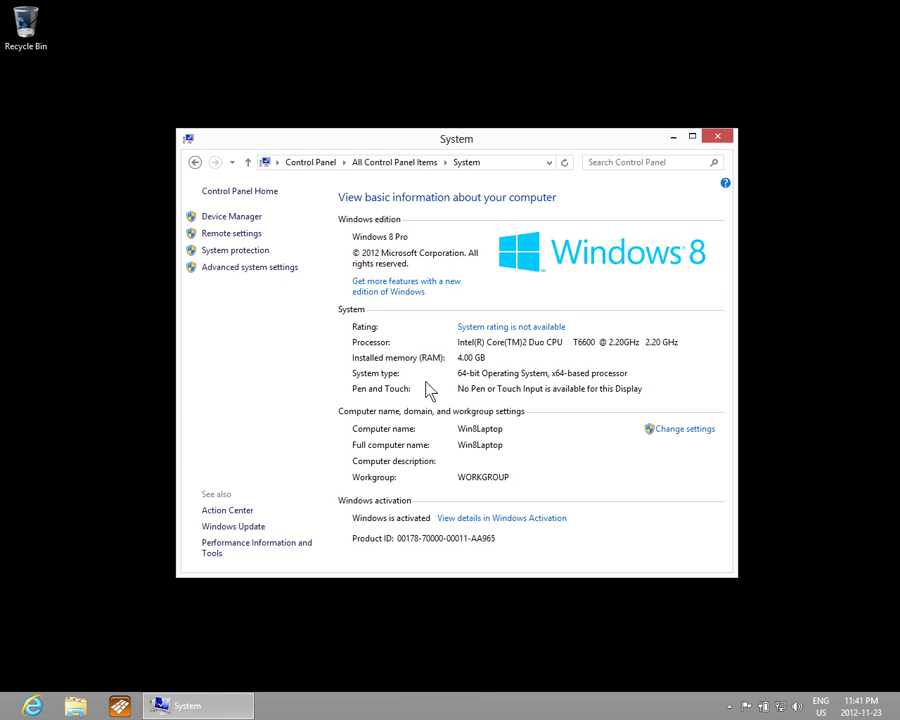
click(724, 146)
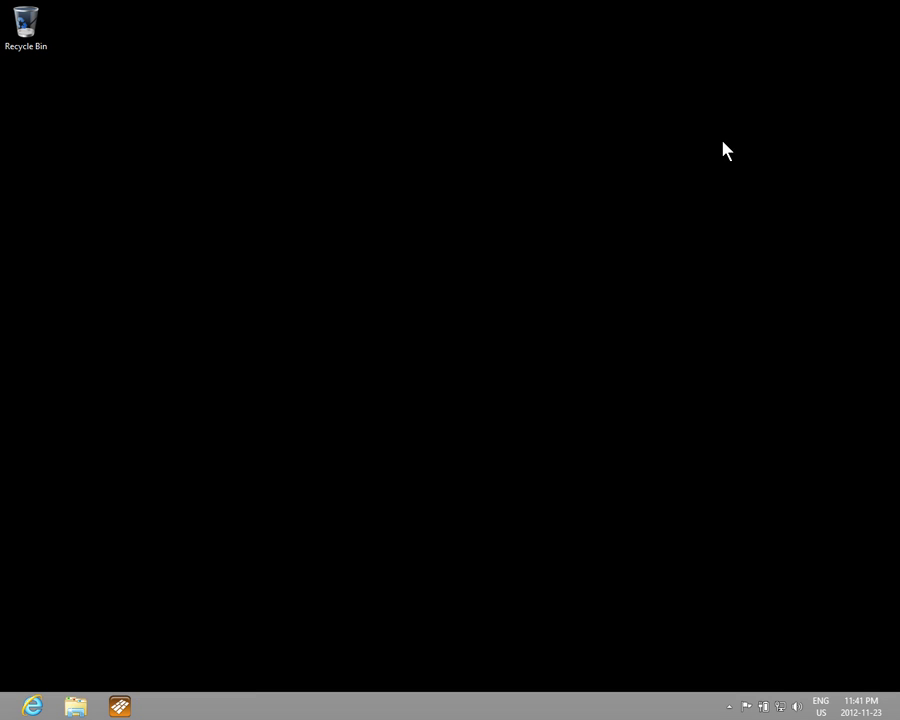